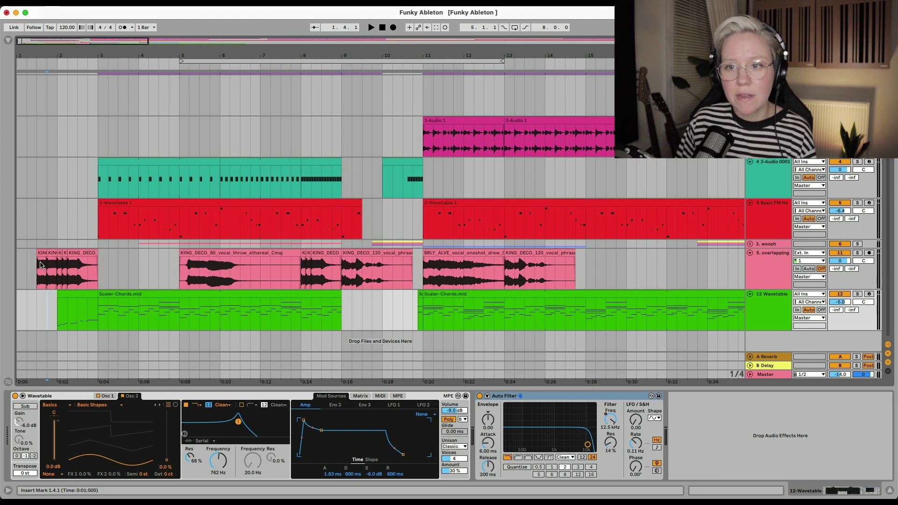
Examine the vocal, bass and drum build-up clips in the intro, between bars 1 and 11 of the arrangement
left_click(40, 267)
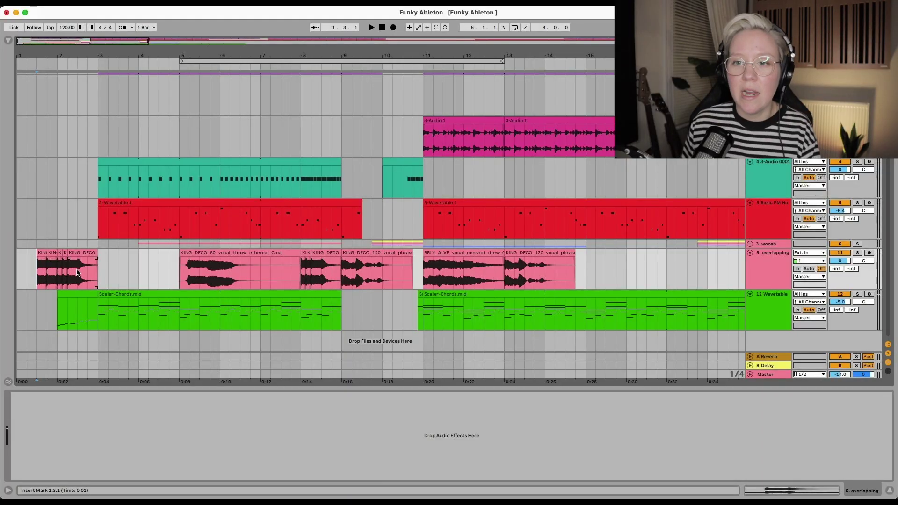
scroll(44, 273, "down", 2)
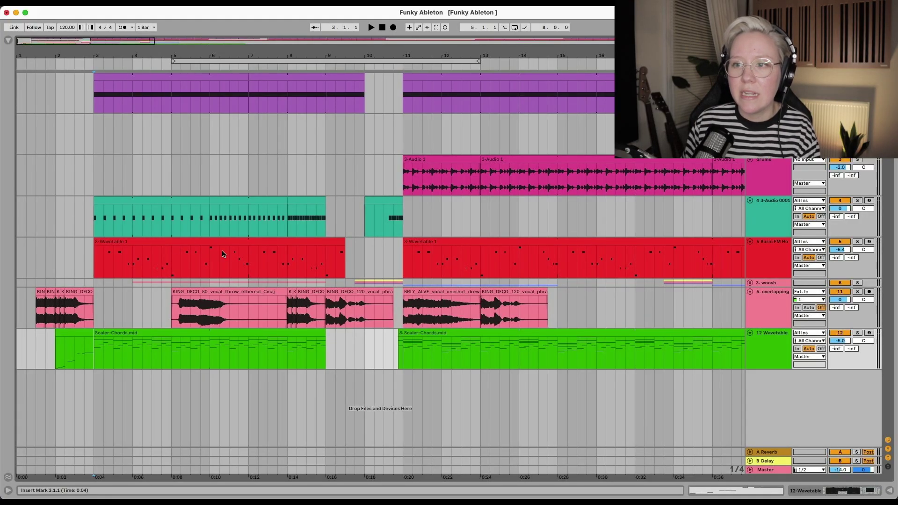
left_click(184, 241)
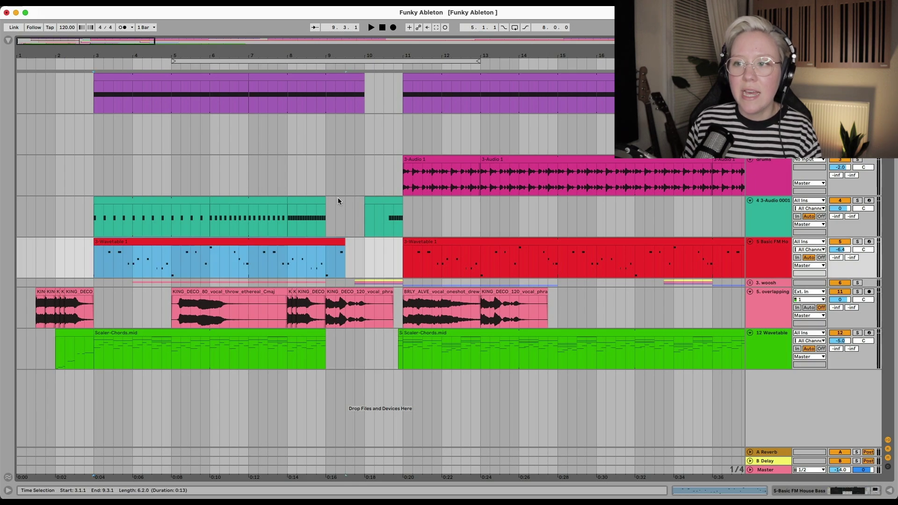
left_click_drag(329, 218, 172, 218)
left_click(96, 228)
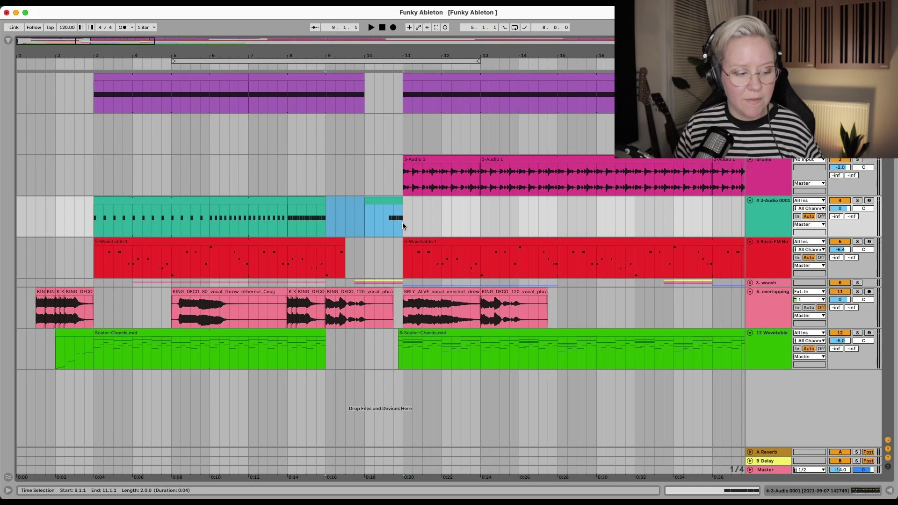
left_click_drag(86, 225, 326, 223)
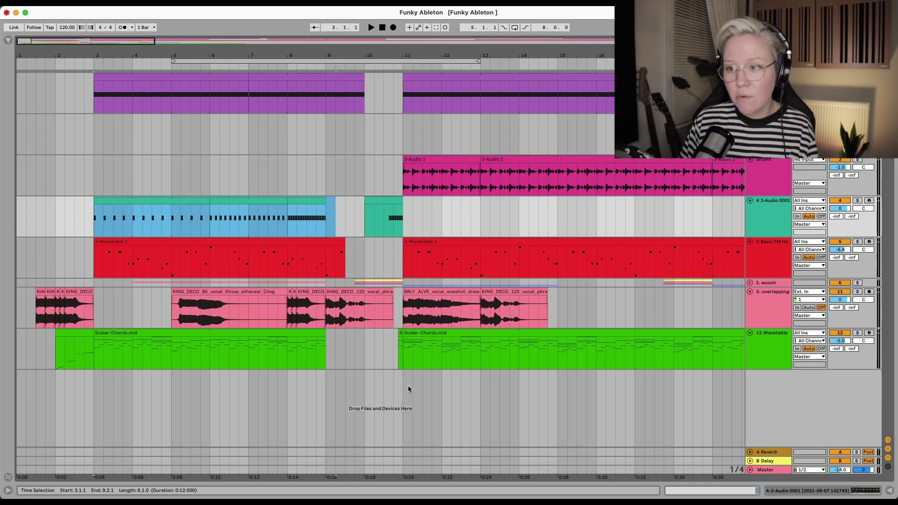
Expand the 3. woosh group, inspect the long Riser White Noise clip from bar 4 to 9, and audition the riser track soloed
left_click(750, 283)
scroll(622, 365, "down", 5)
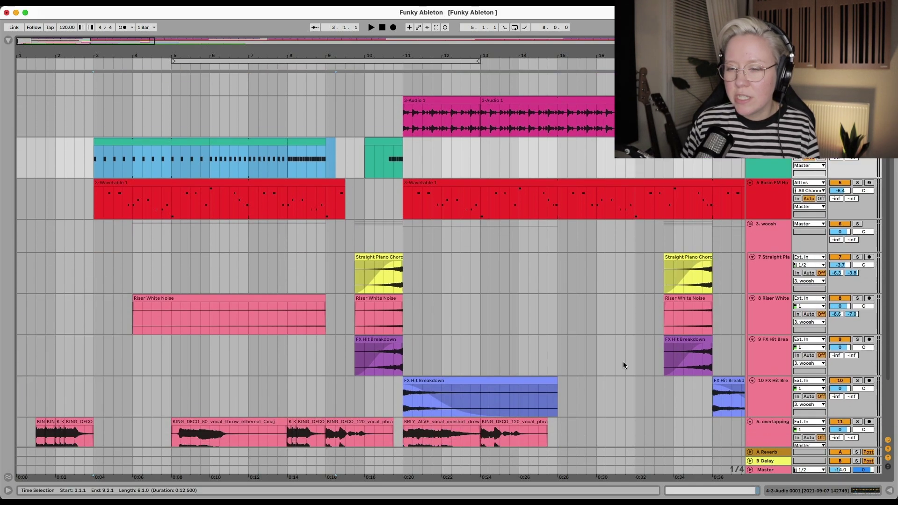
left_click_drag(132, 280, 225, 280)
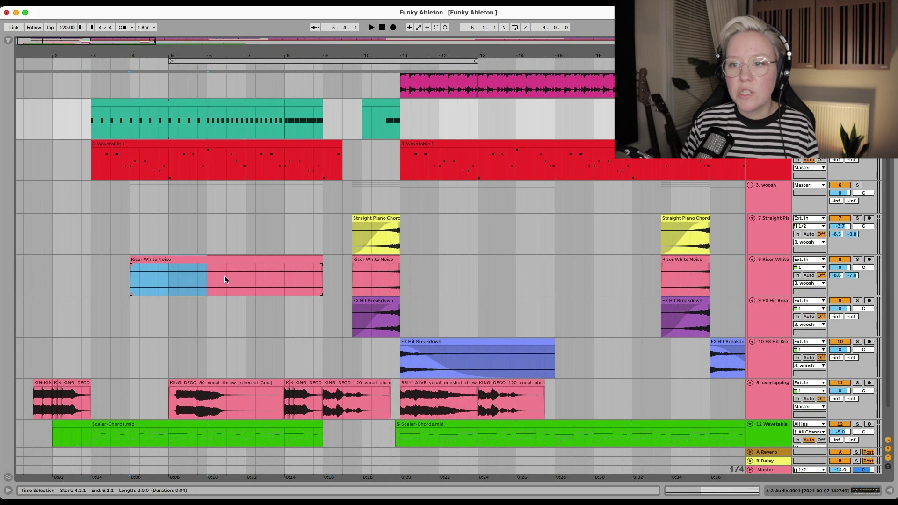
double_click(305, 258)
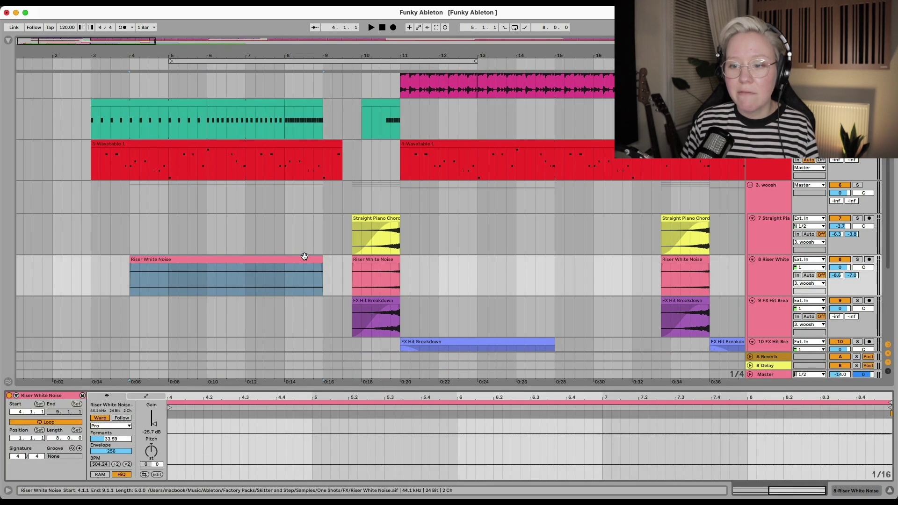
left_click(131, 280)
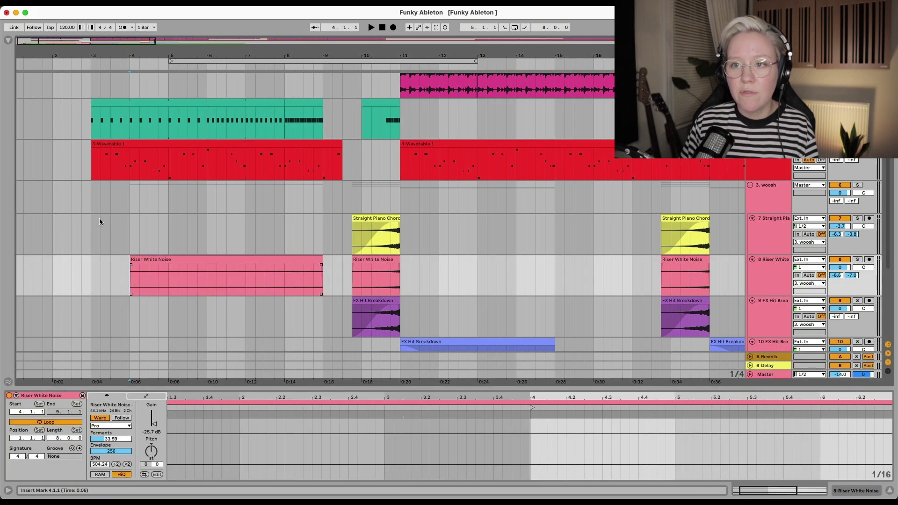
left_click_drag(139, 286, 326, 289)
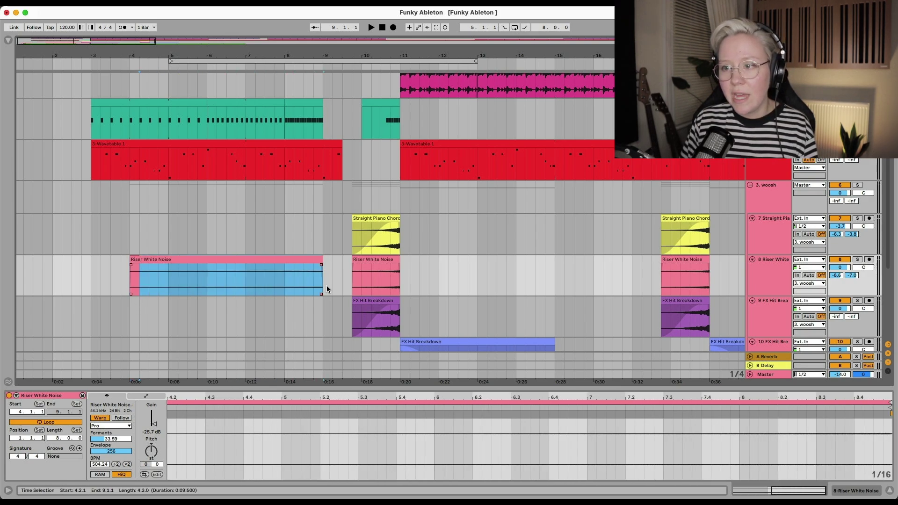
left_click(857, 259)
key("space")
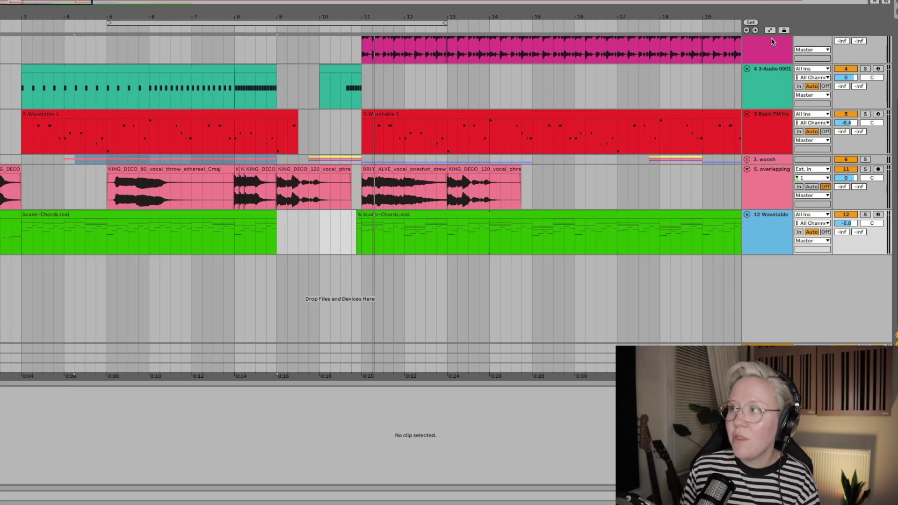
Display the Auto Filter frequency automation on the 12 Wavetable chord track, and hide the automation lanes again after viewing it
left_click(770, 30)
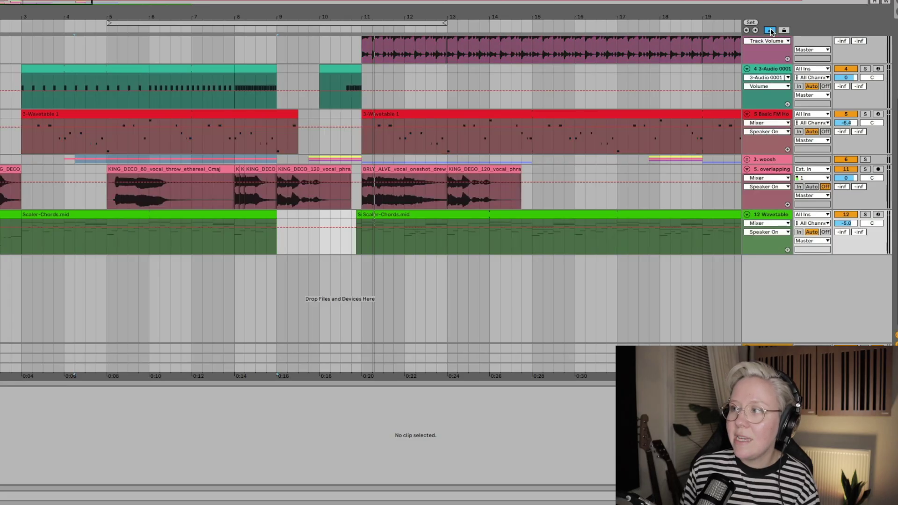
left_click(770, 214)
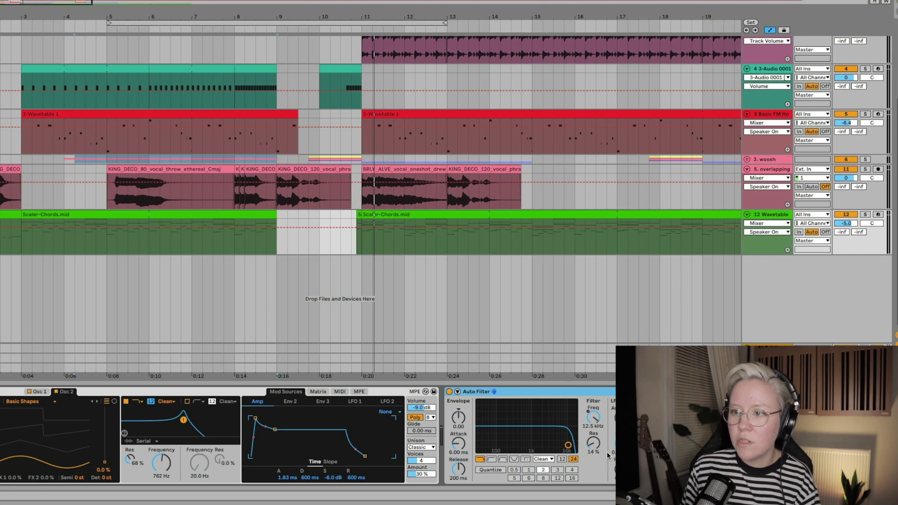
left_click(593, 418)
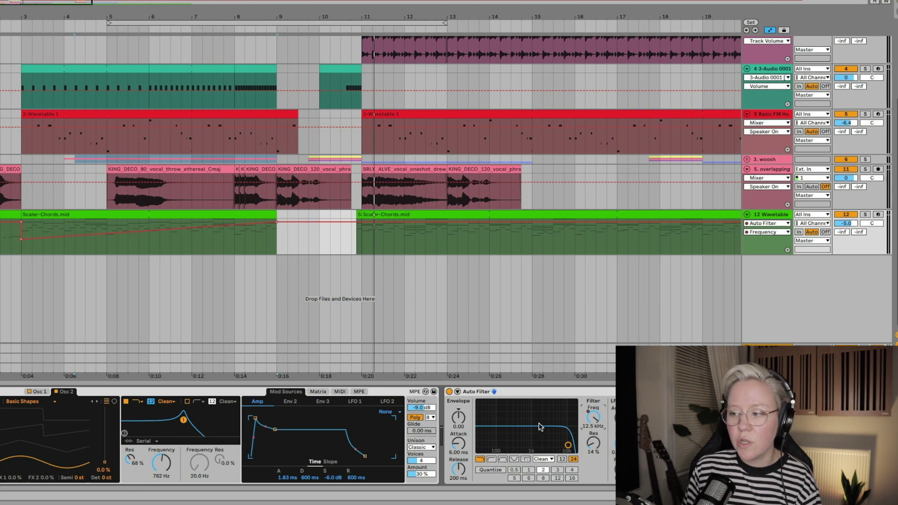
left_click(770, 30)
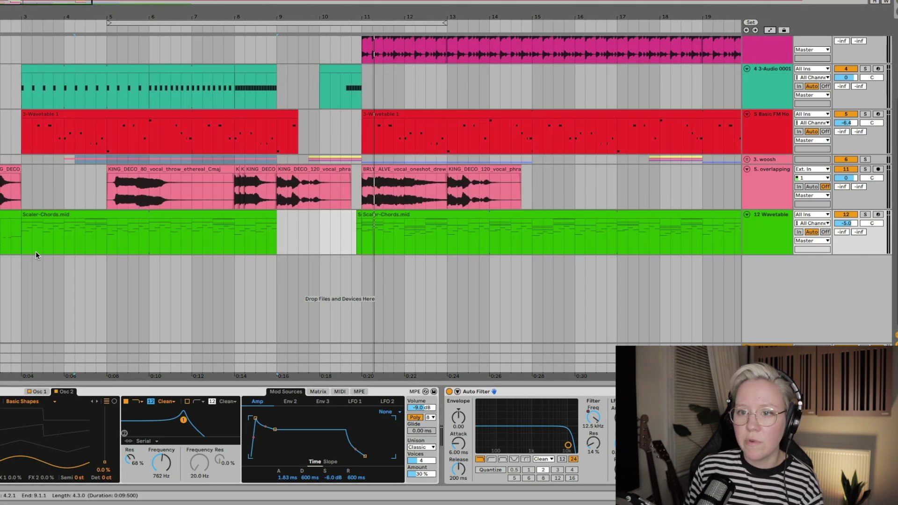
left_click(0, 252)
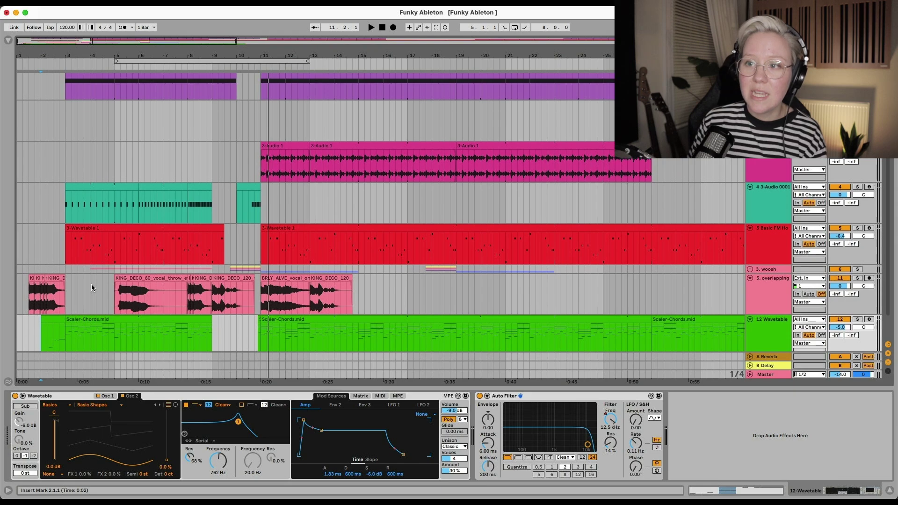
scroll(91, 284, "up", 1)
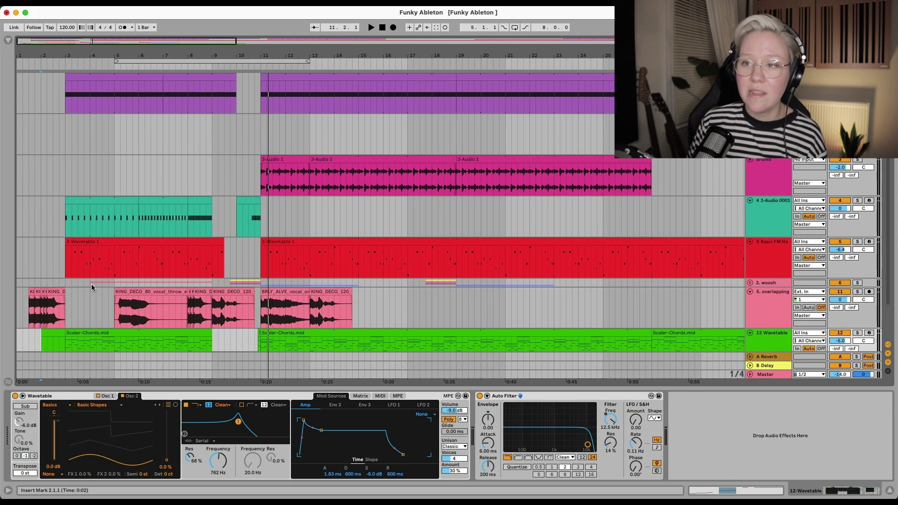
scroll(91, 284, "down", 3)
scroll(91, 284, "up", 3)
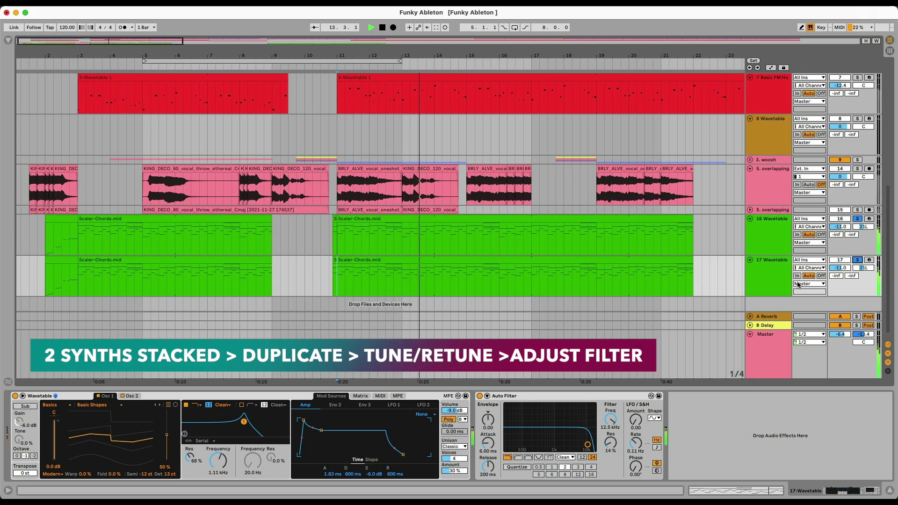
scroll(679, 294, "down", 1)
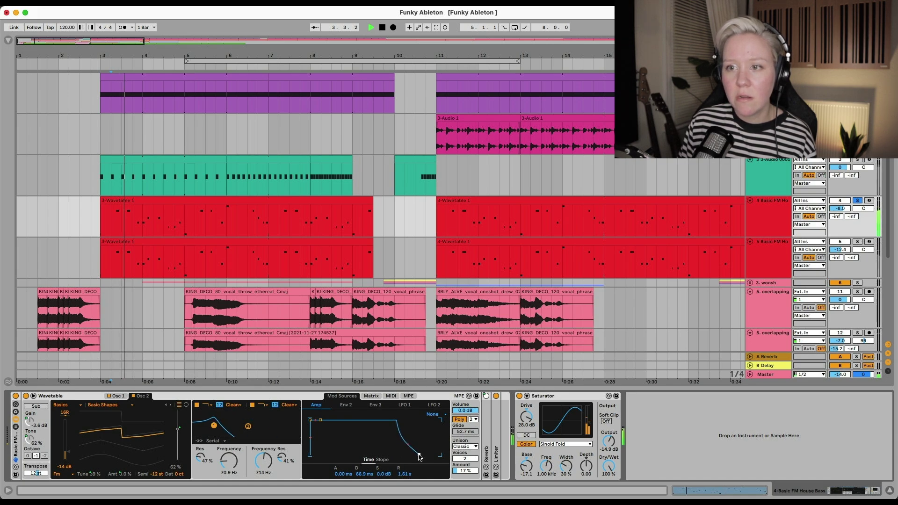
Set the amp envelope attack of the Wavetable on track 4 Basic FM House Bass to 36.4 ms, auditioning the soloed bass
key("space")
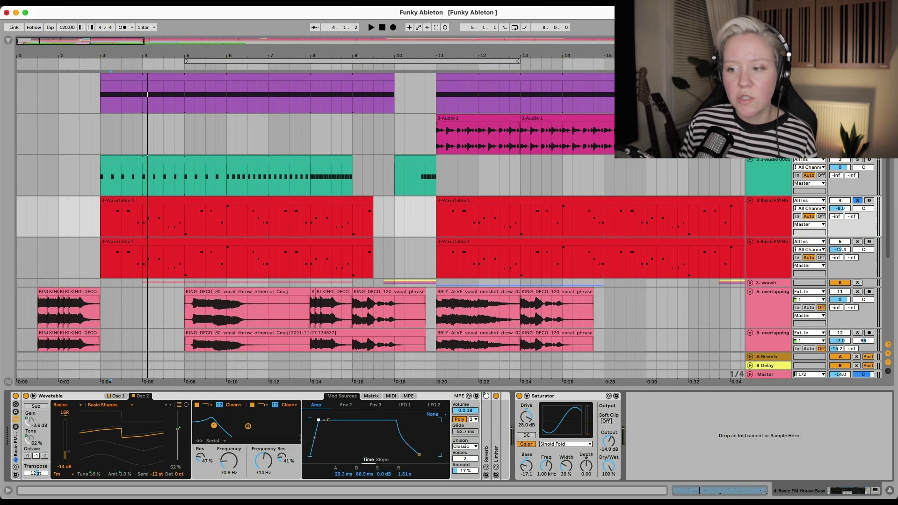
key("space")
left_click_drag(319, 420, 318, 420)
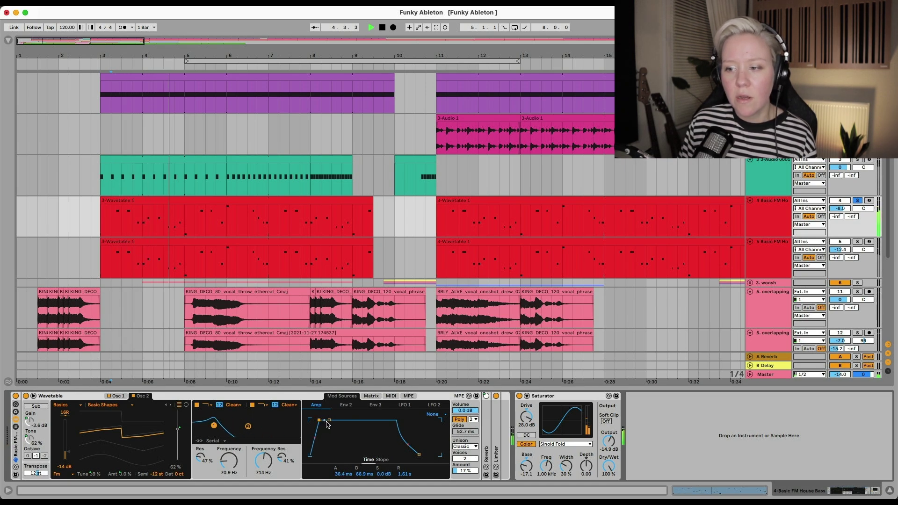
key("space")
Shape the bass amp envelope to a decay of about 1.36 s and a sustain of about -16 dB, auditioning the changes
left_click_drag(318, 420, 330, 437)
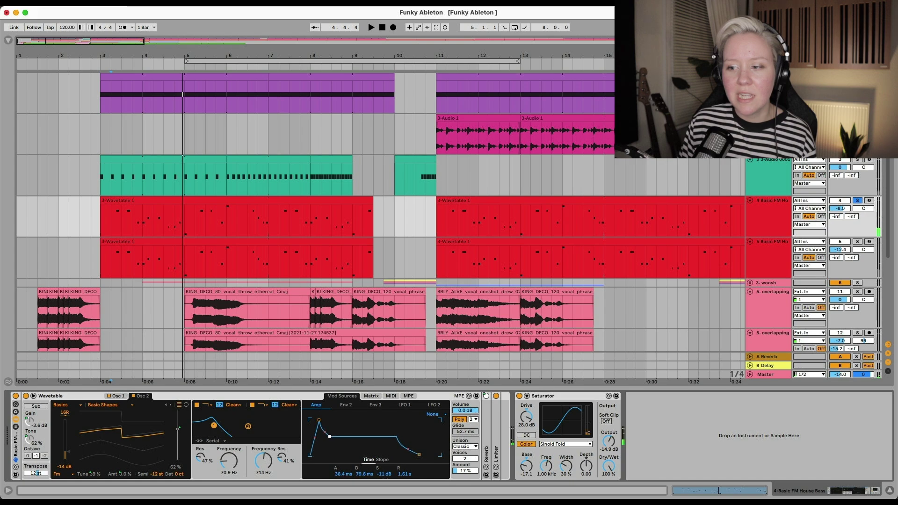
key("space")
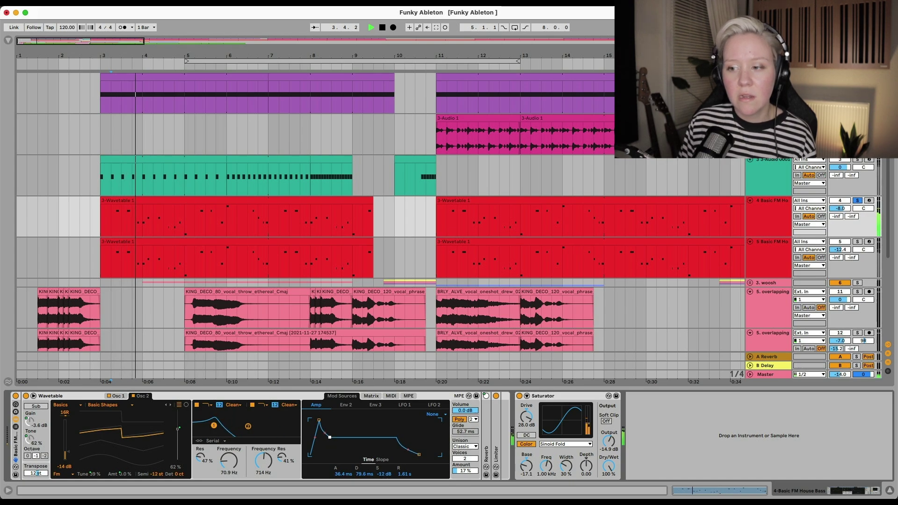
left_click_drag(329, 440, 323, 438)
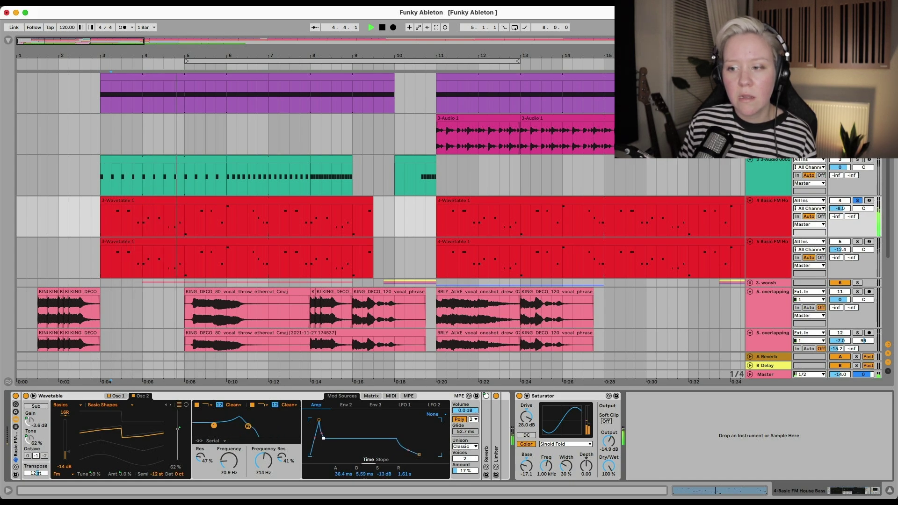
key("space")
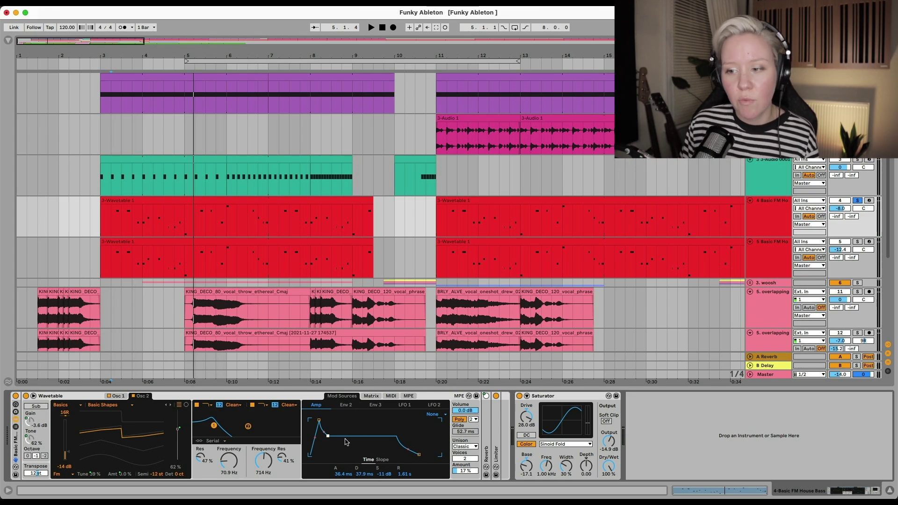
key("space")
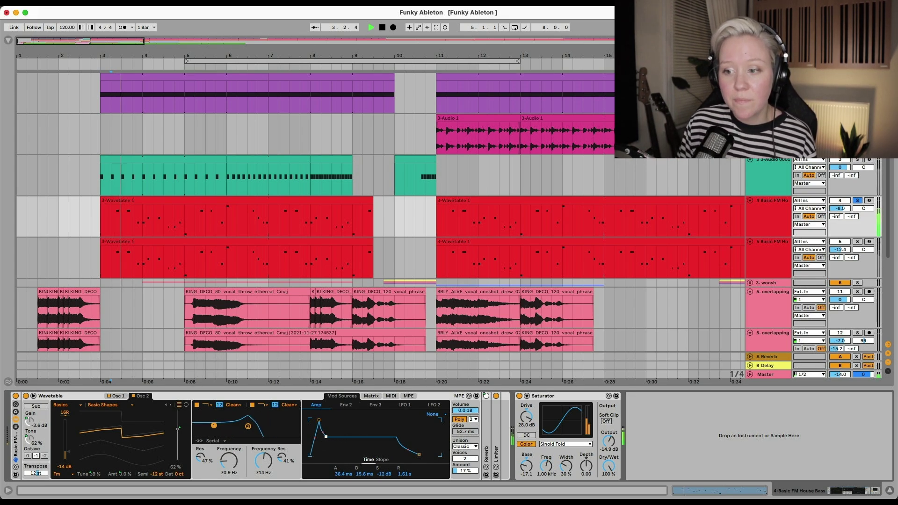
left_click_drag(344, 436, 342, 442)
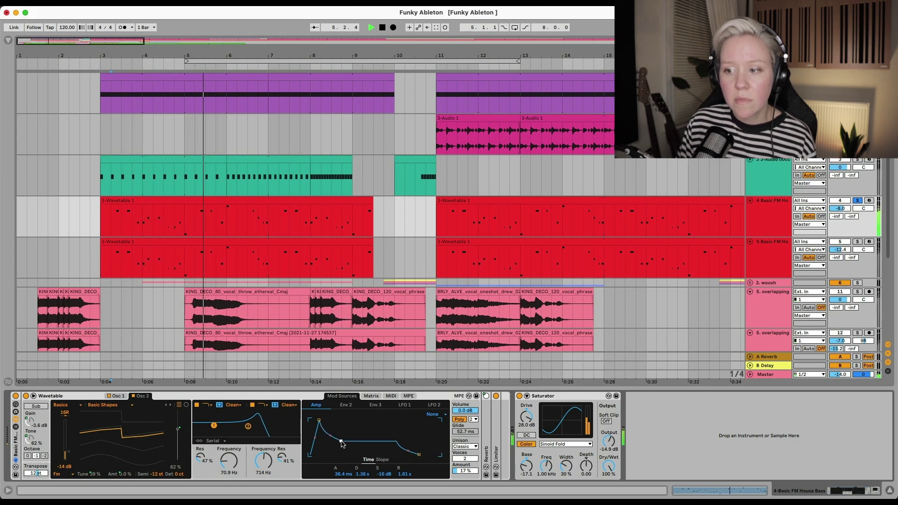